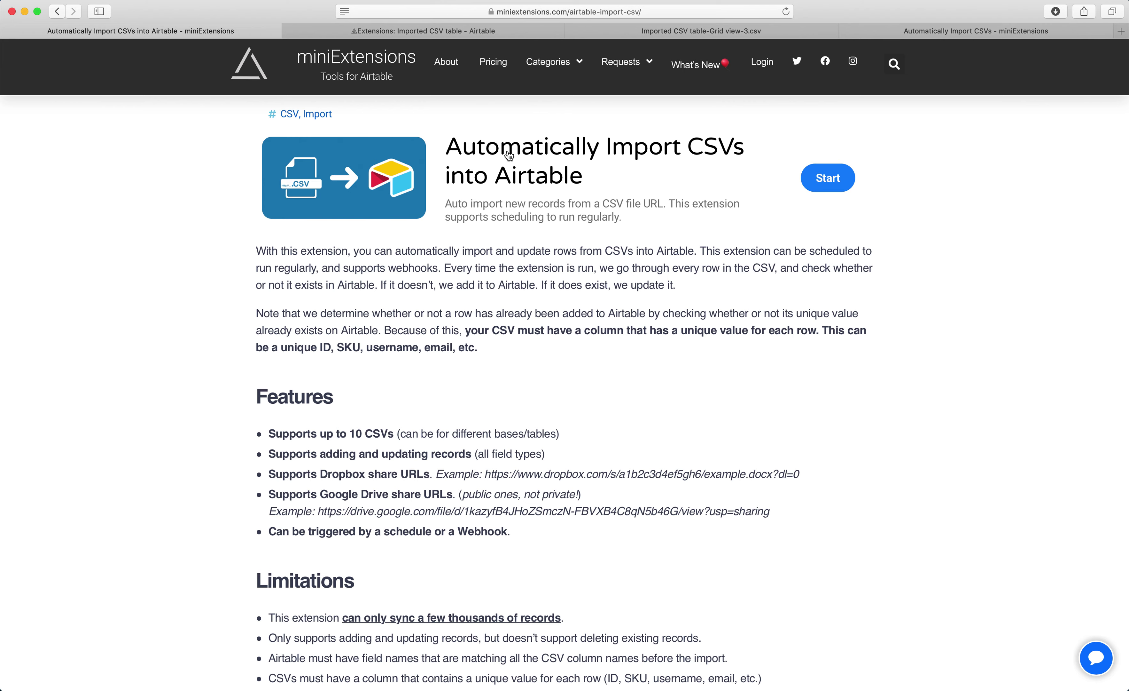
# Compare the empty Imported CSV Airtable table with the Dropbox CSV preview, ending on Dropbox.
pyautogui.click(492, 33)
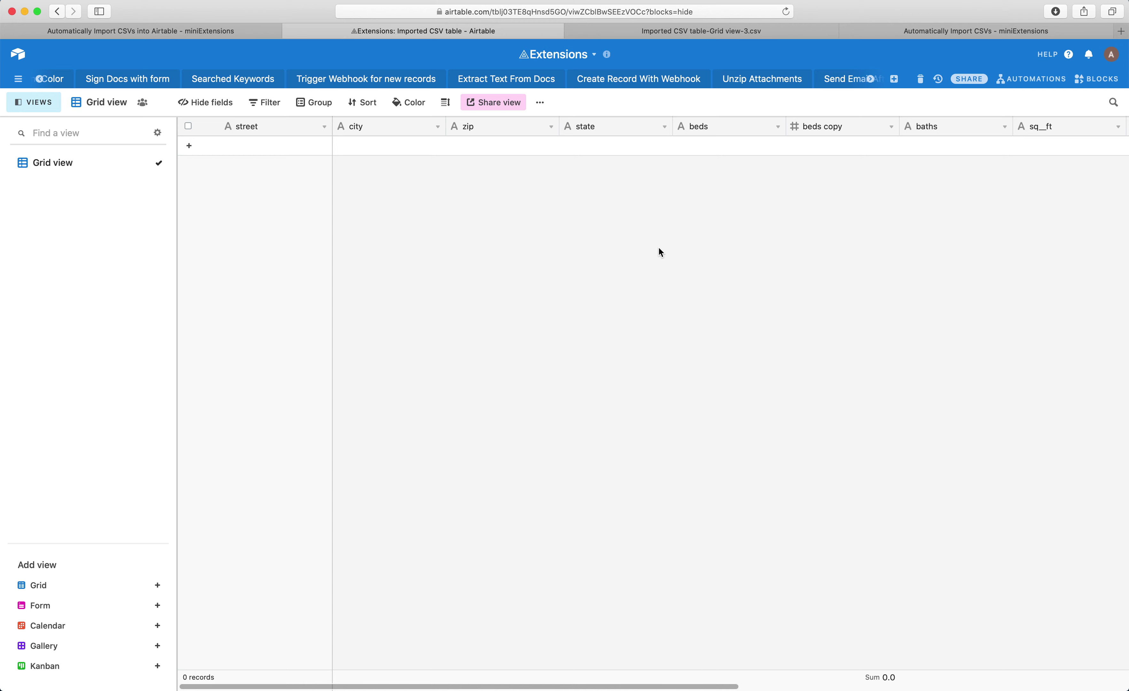
pyautogui.click(702, 27)
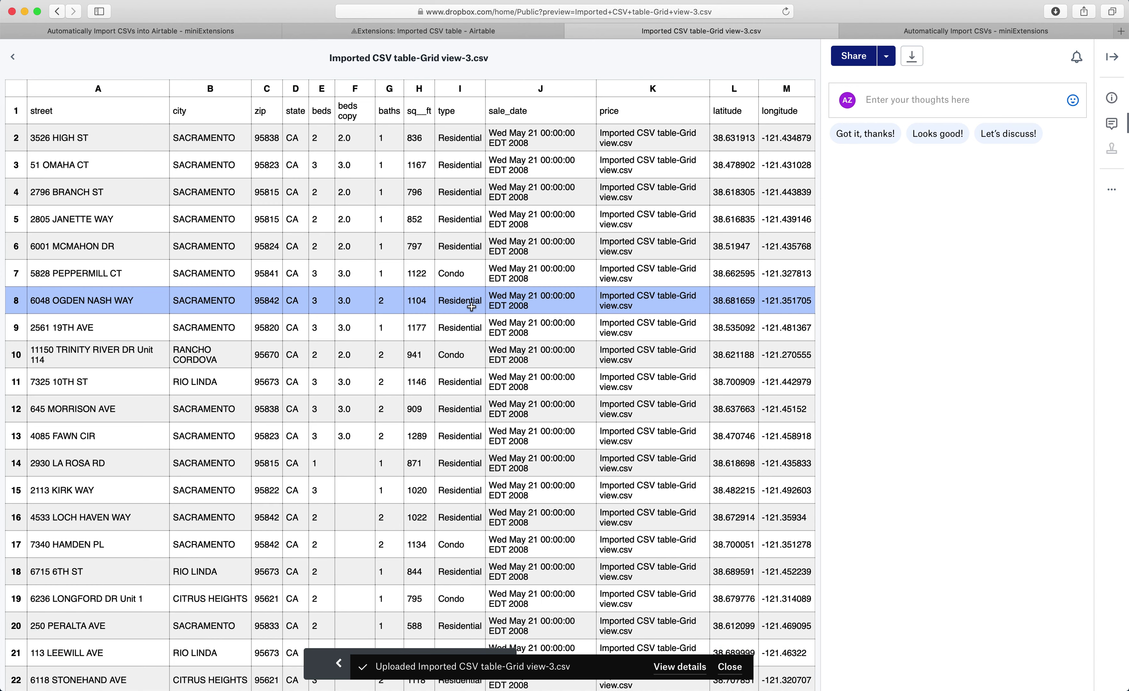
pyautogui.click(432, 34)
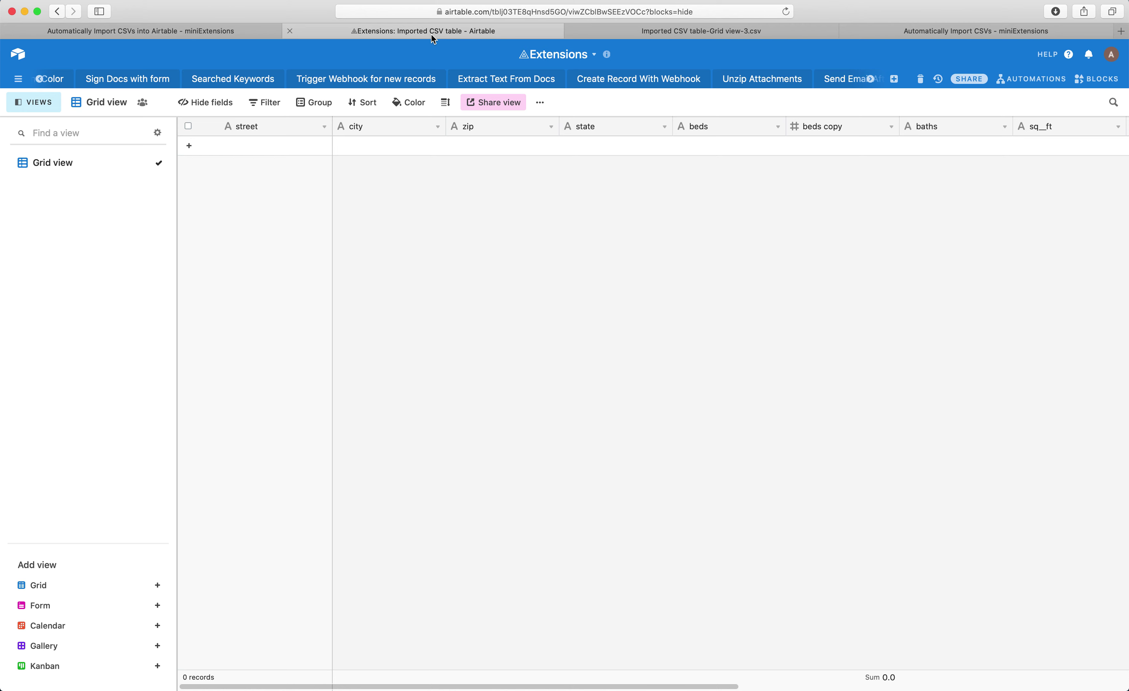
pyautogui.click(682, 32)
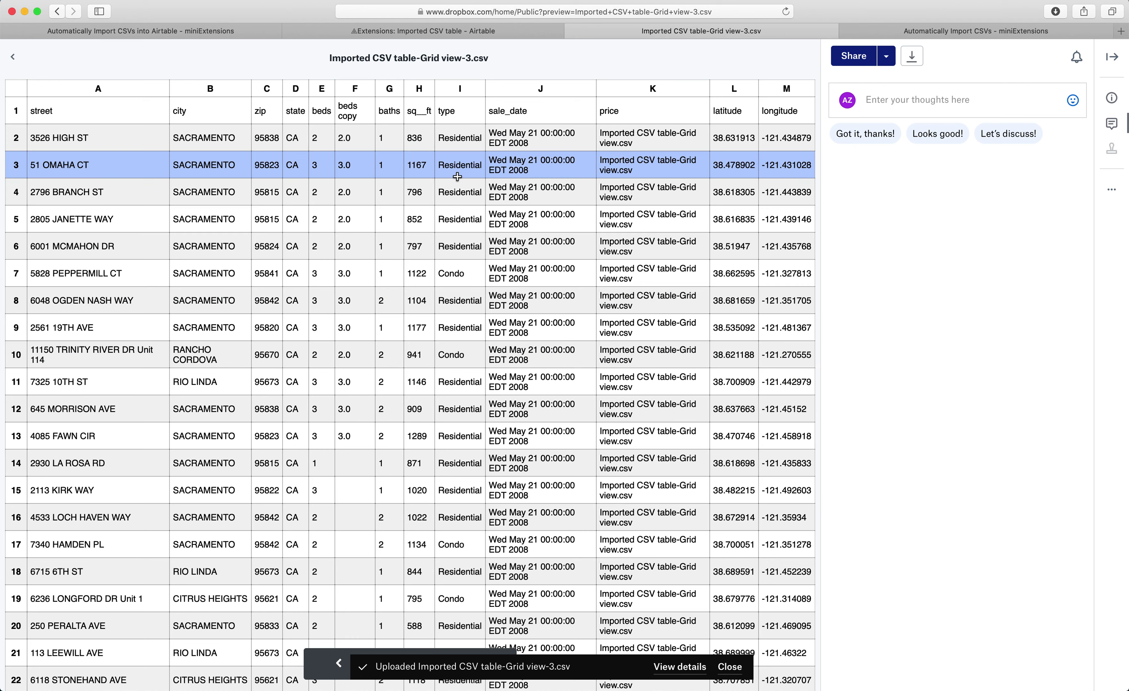
pyautogui.click(495, 32)
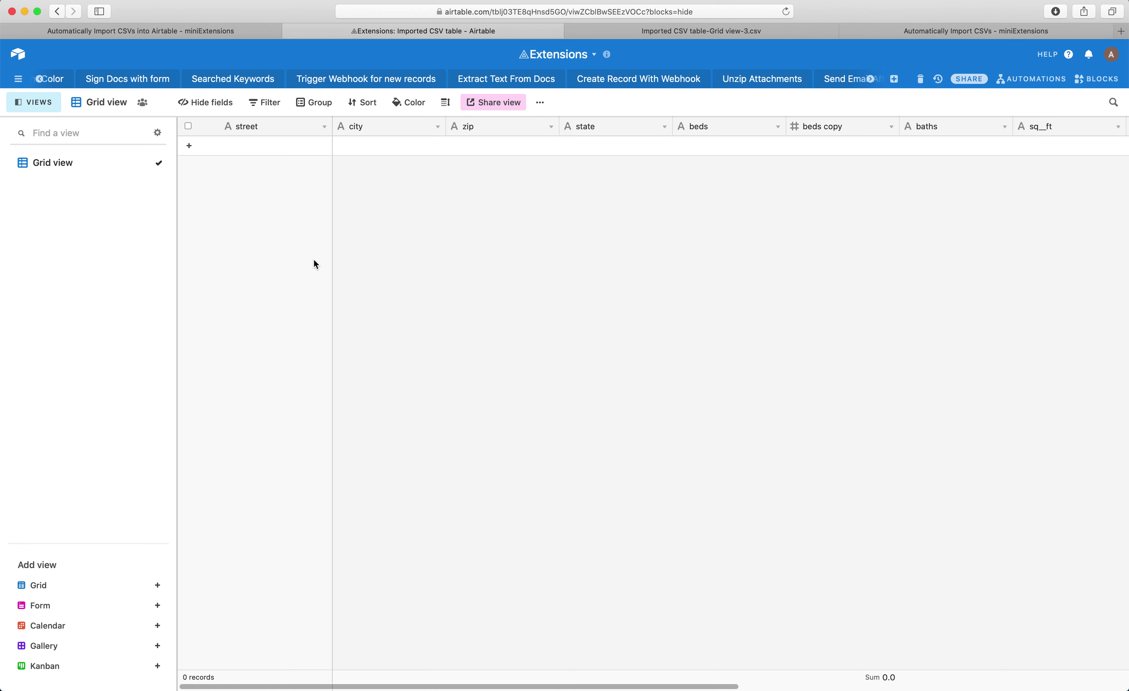
pyautogui.click(674, 31)
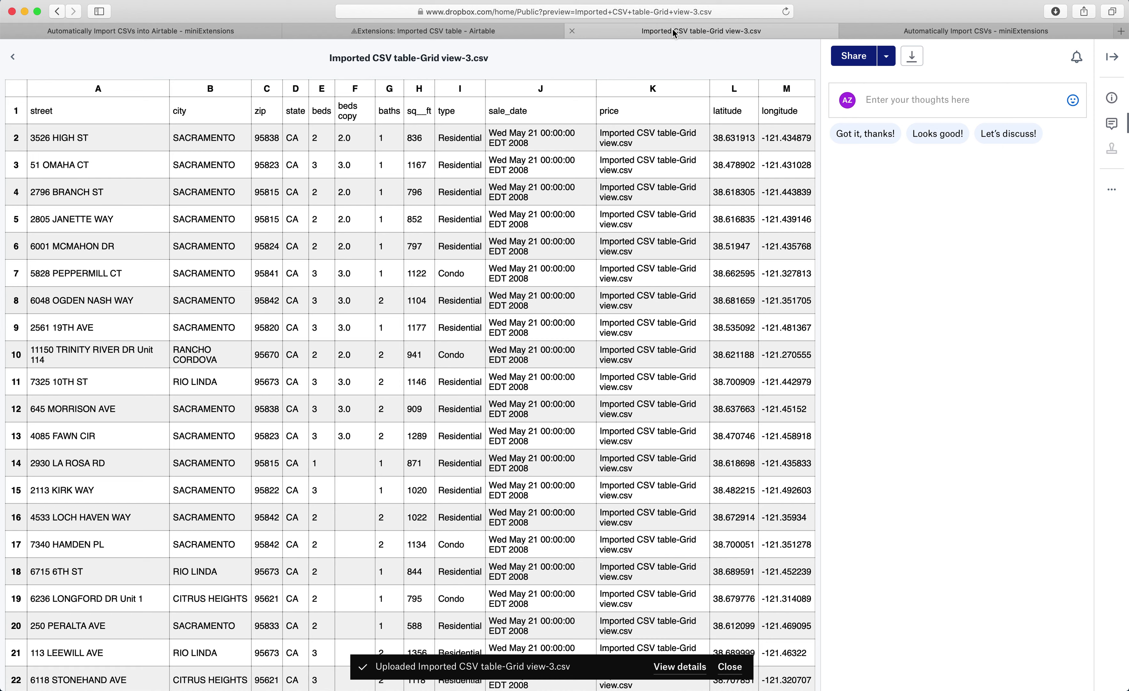
# In miniExtensions, pick 'Imported CSV table' as the Airtable Table and expand Step 2: Extension Settings.
pyautogui.click(969, 27)
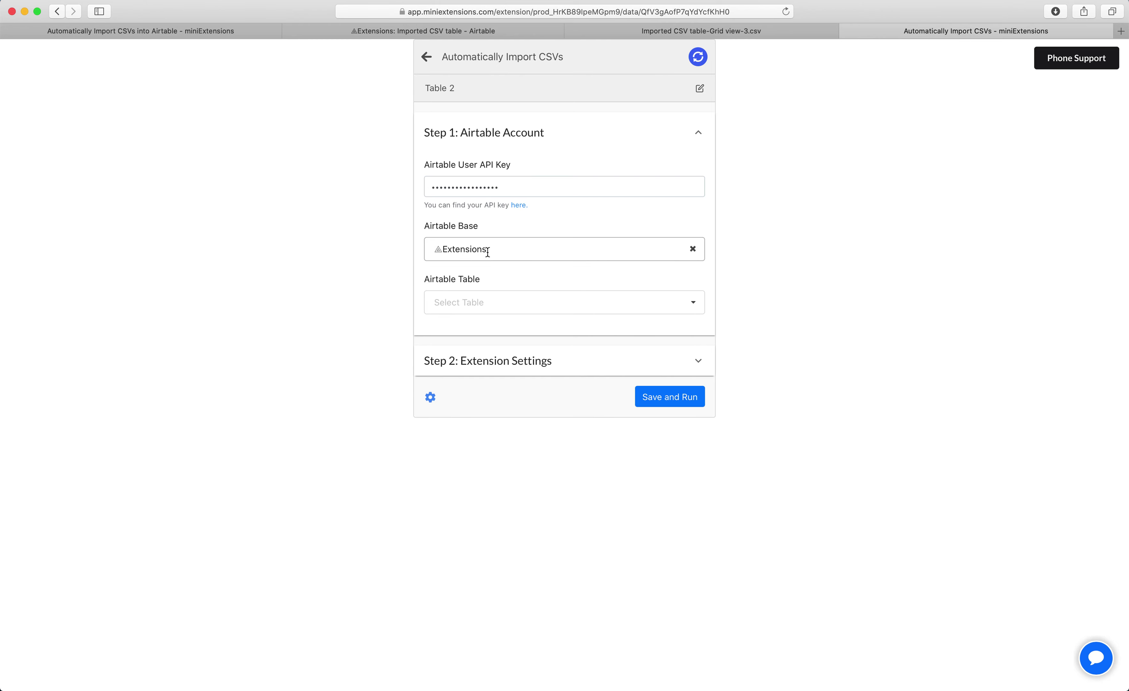
pyautogui.click(490, 293)
pyautogui.write('csv')
pyautogui.click(498, 349)
pyautogui.click(500, 361)
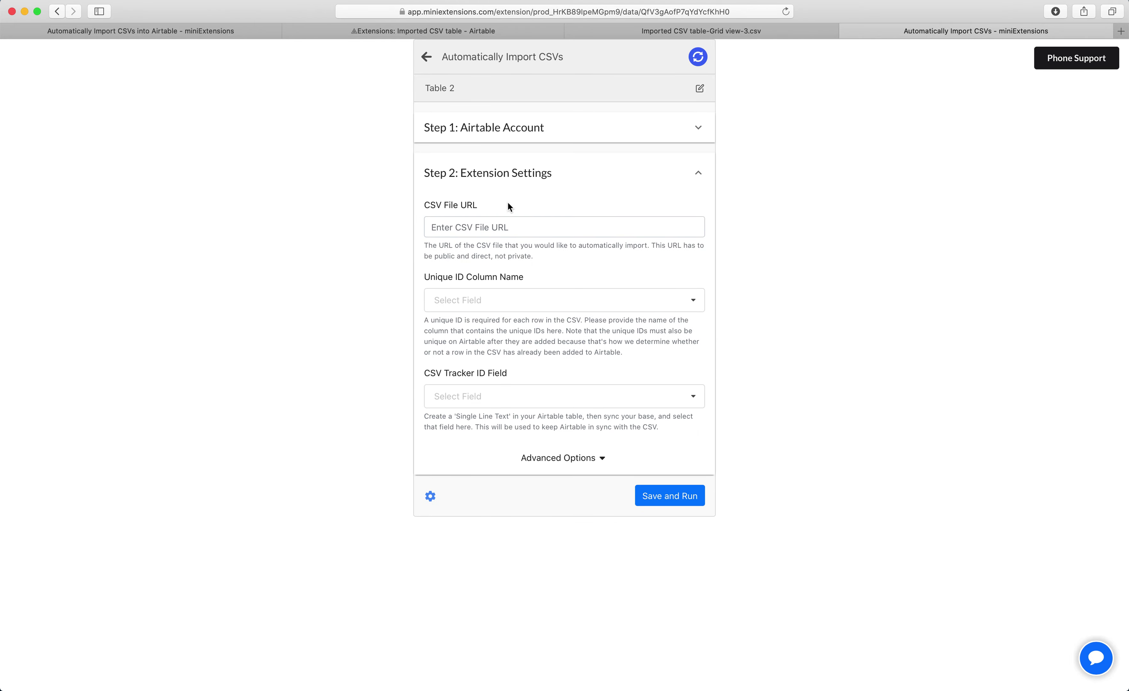
# Copy the Dropbox CSV's share link and paste it into the CSV File URL field.
pyautogui.click(692, 31)
pyautogui.click(853, 56)
pyautogui.click(702, 417)
pyautogui.click(929, 33)
pyautogui.click(523, 235)
pyautogui.press('super+v')
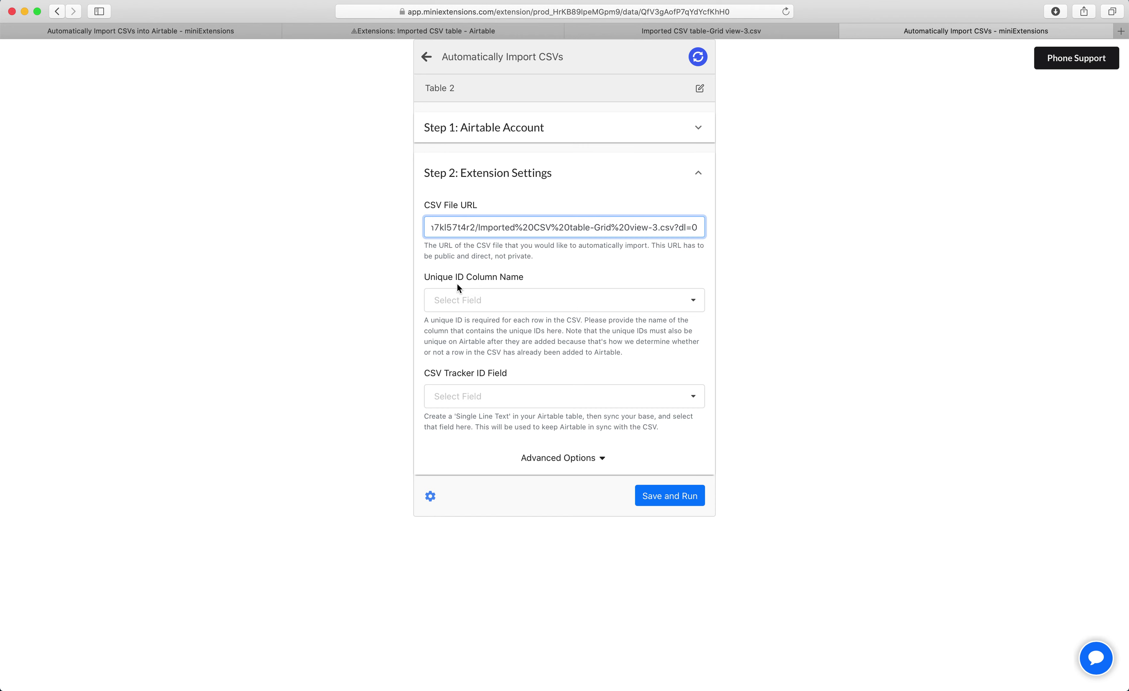
# After checking the CSV's column names, set street as the Unique ID Column Name.
pyautogui.click(628, 33)
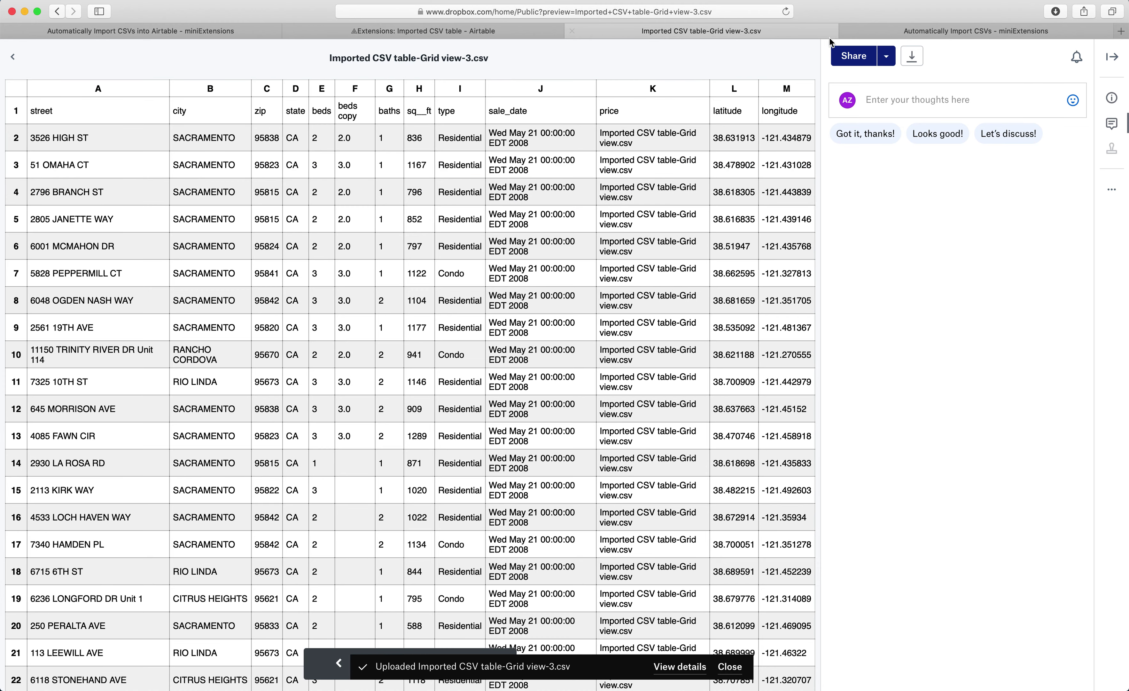
pyautogui.click(976, 31)
pyautogui.click(473, 291)
pyautogui.click(466, 324)
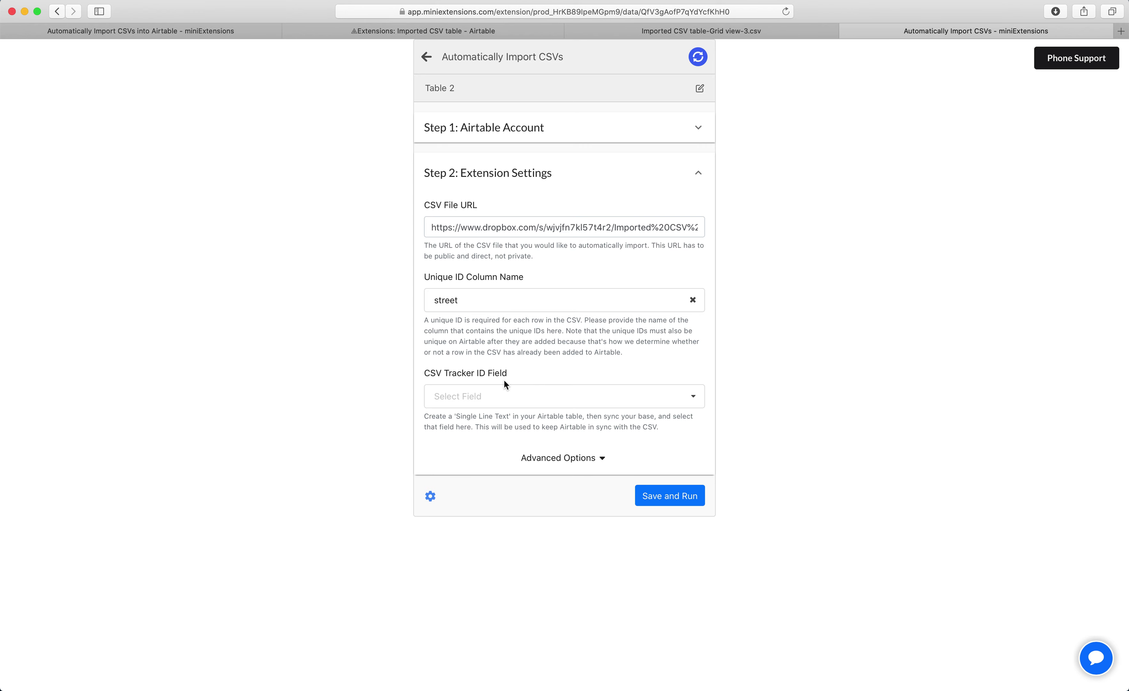
# Add a new single-line text field named 'Tracker ID' to the Airtable table.
pyautogui.click(415, 32)
pyautogui.click(1061, 134)
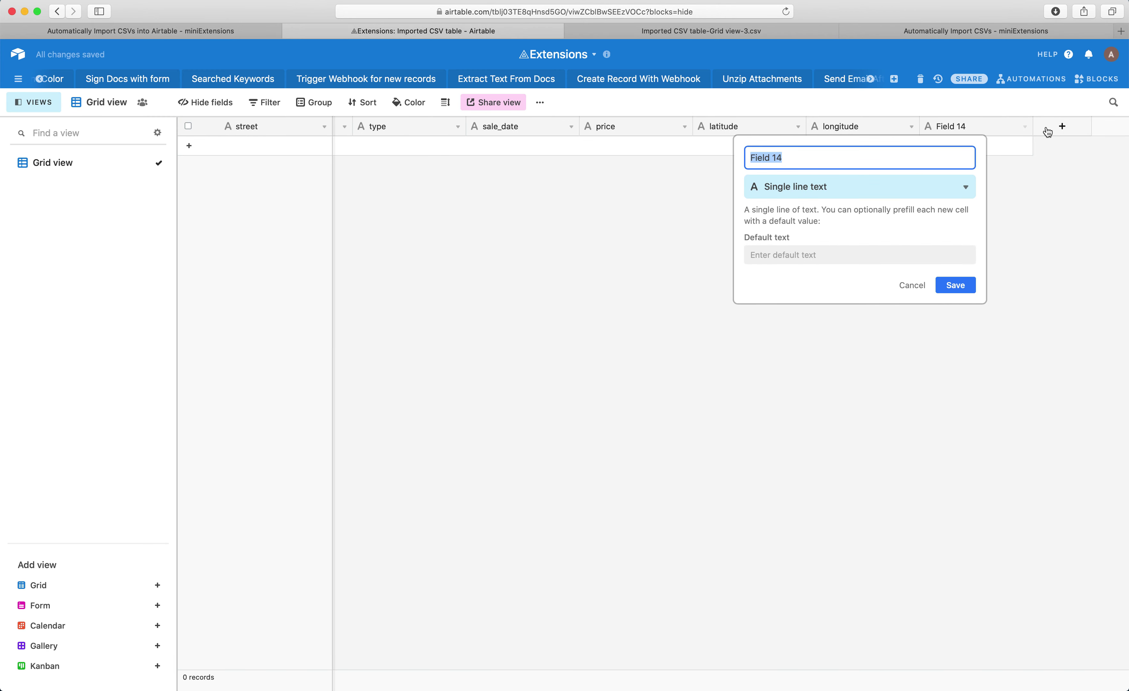
pyautogui.write('Tracker ID')
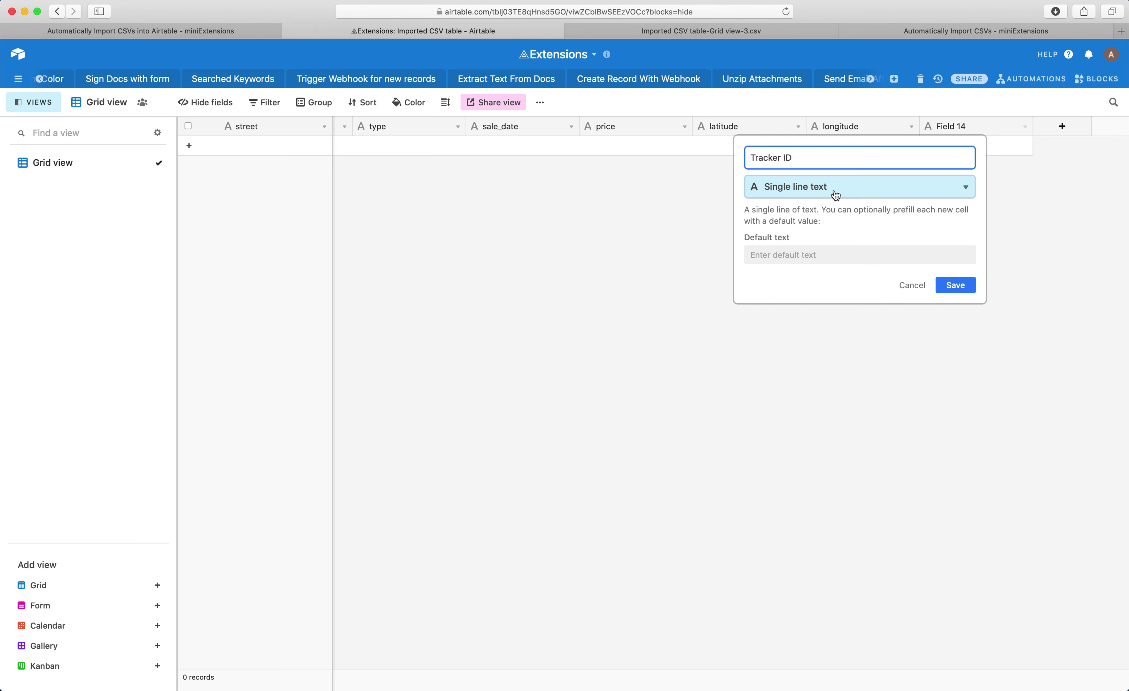
pyautogui.click(955, 285)
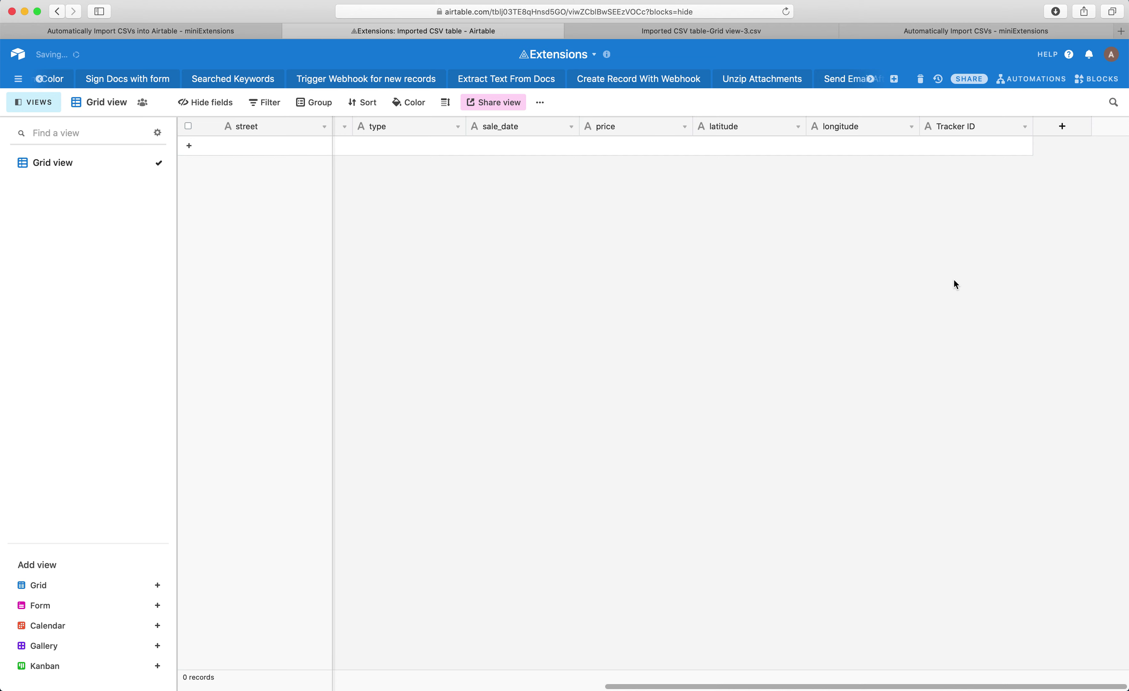
# Run the base sync script, then choose Tracker ID as the CSV Tracker ID Field.
pyautogui.click(1097, 78)
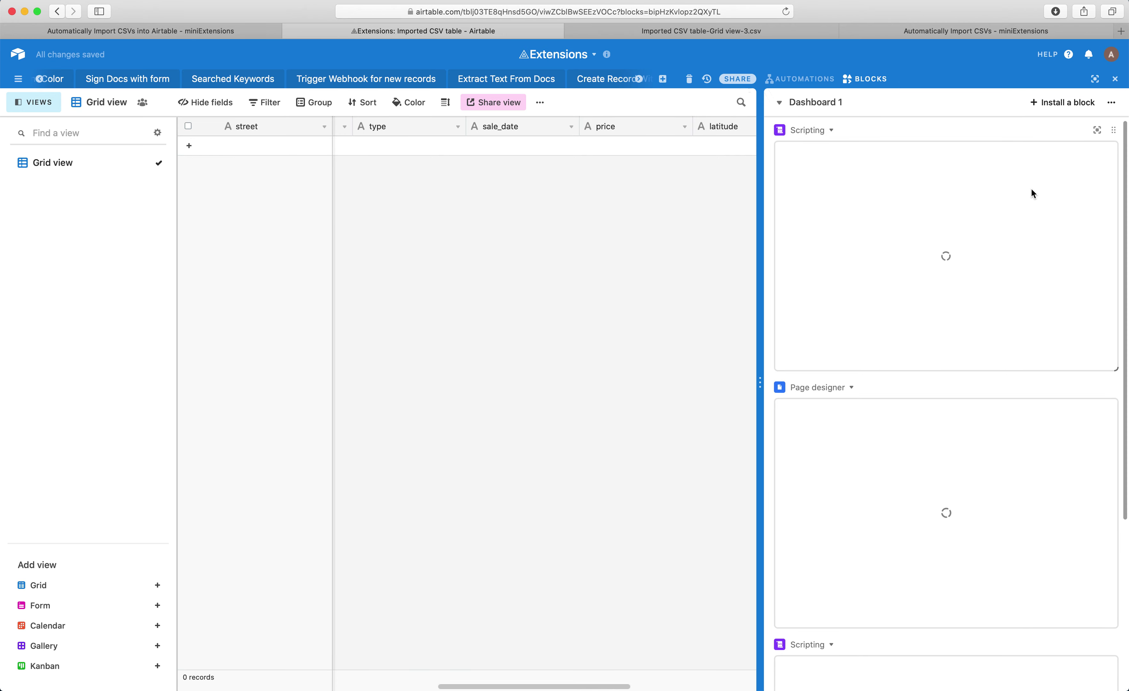
pyautogui.click(956, 269)
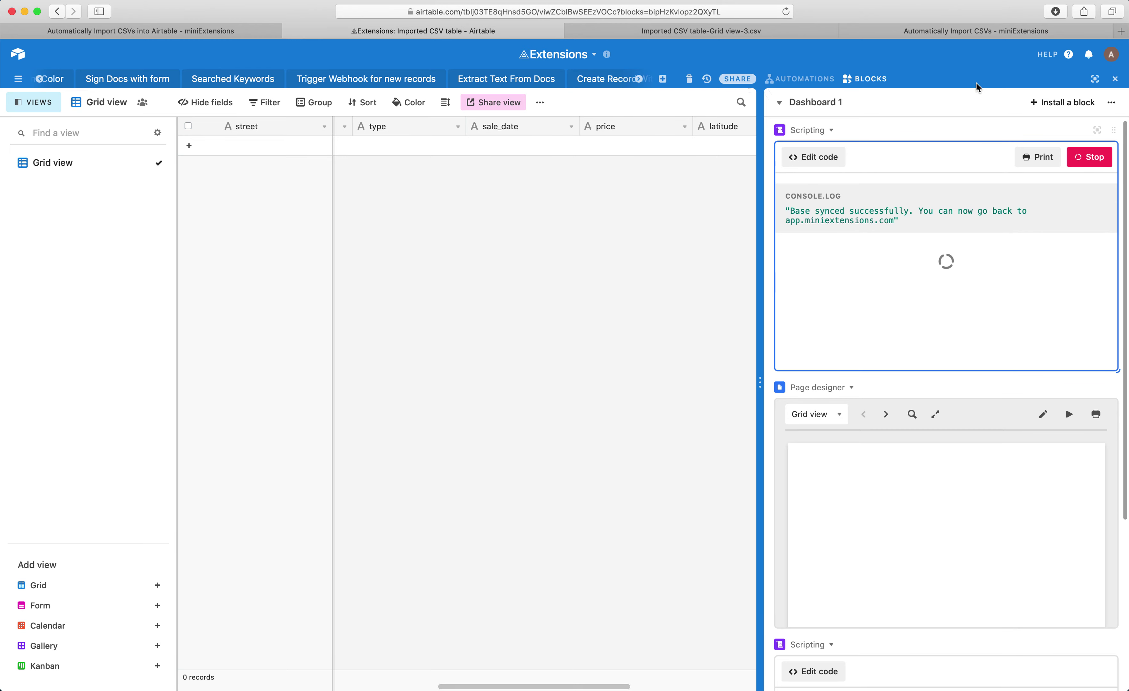
pyautogui.click(943, 32)
pyautogui.click(507, 393)
pyautogui.scroll(-5, 503, 418)
pyautogui.click(474, 514)
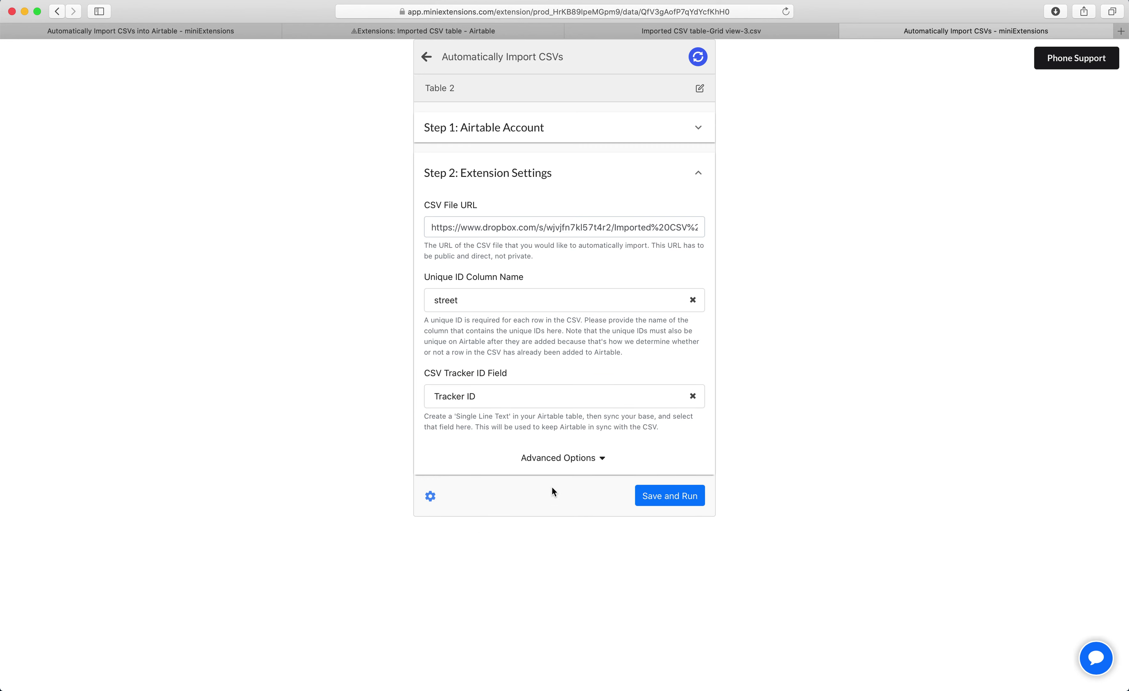
# Save the import settings and run the CSV import.
pyautogui.click(646, 497)
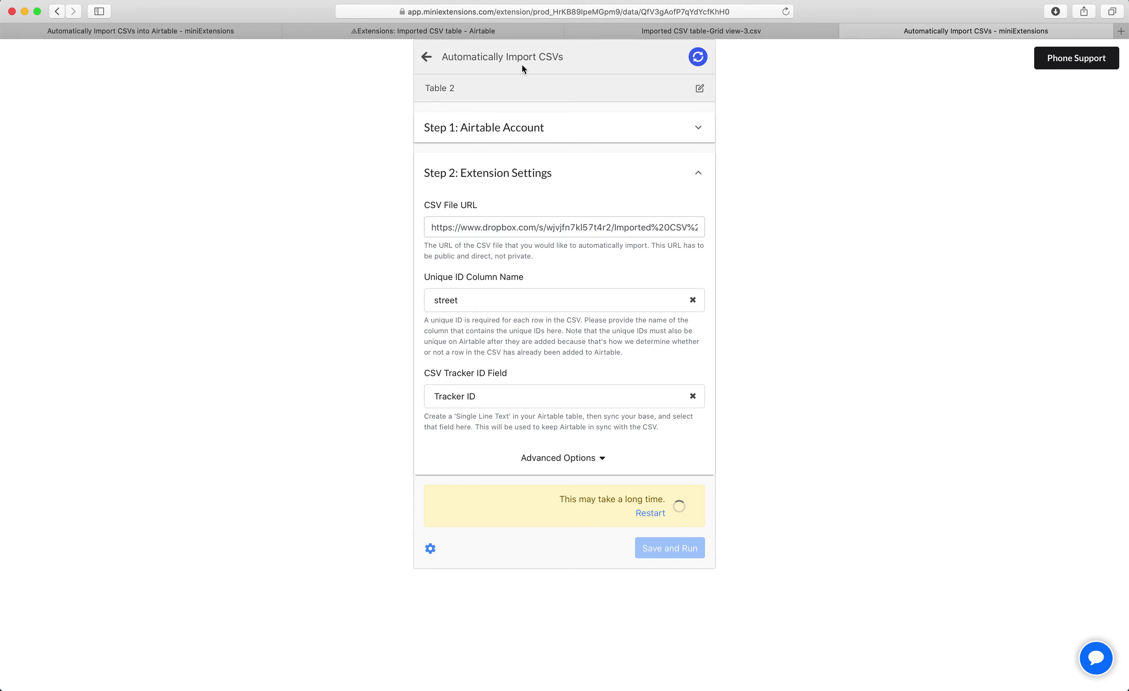
# Check the imported rows in Airtable (230 so far) against the Dropbox CSV, then return to miniExtensions.
pyautogui.click(452, 31)
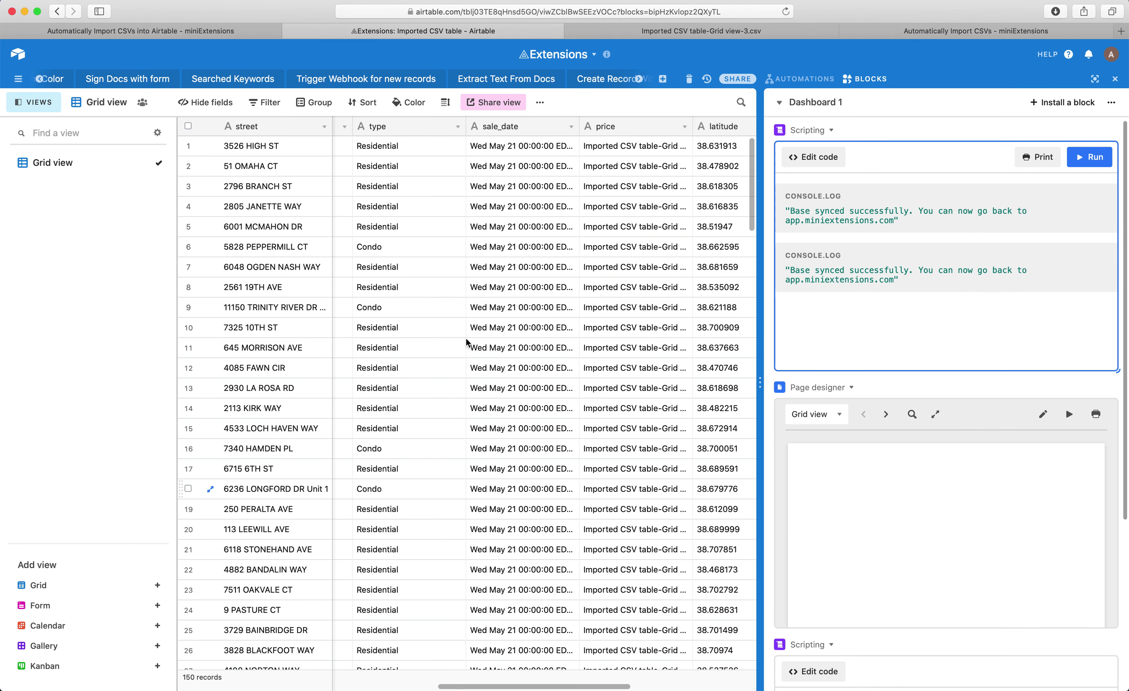
pyautogui.scroll(-20, 411, 496)
pyautogui.hscroll(-10, 411, 496)
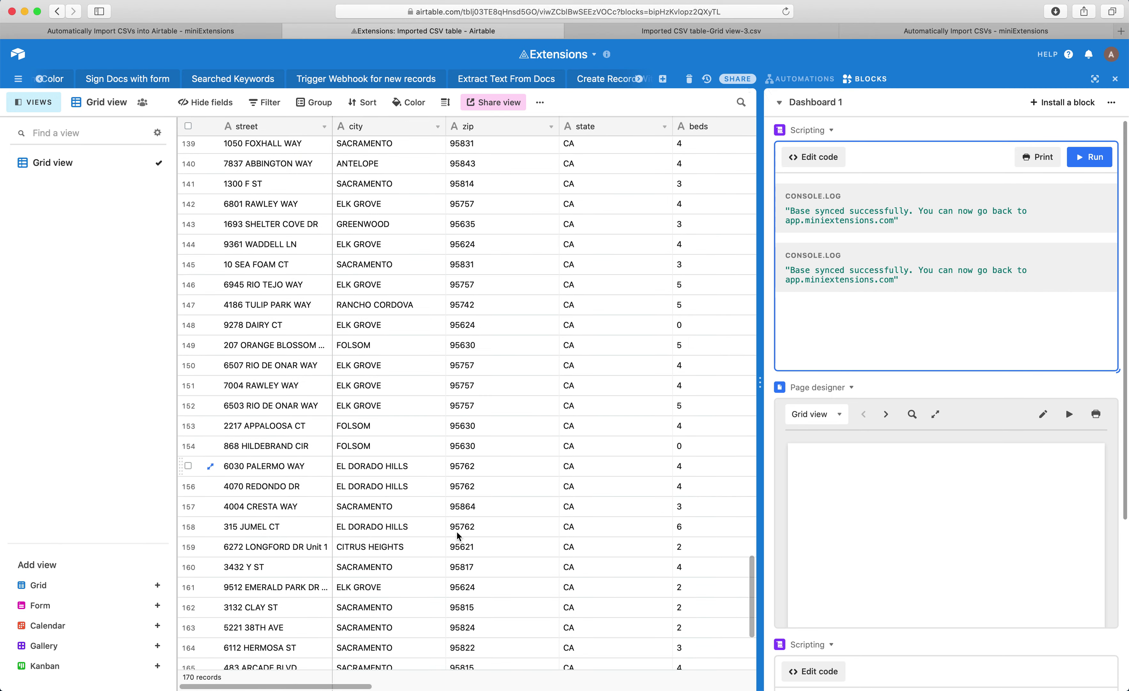
pyautogui.scroll(-5, 457, 529)
pyautogui.click(729, 33)
pyautogui.scroll(-15, 360, 379)
pyautogui.scroll(-20, 361, 379)
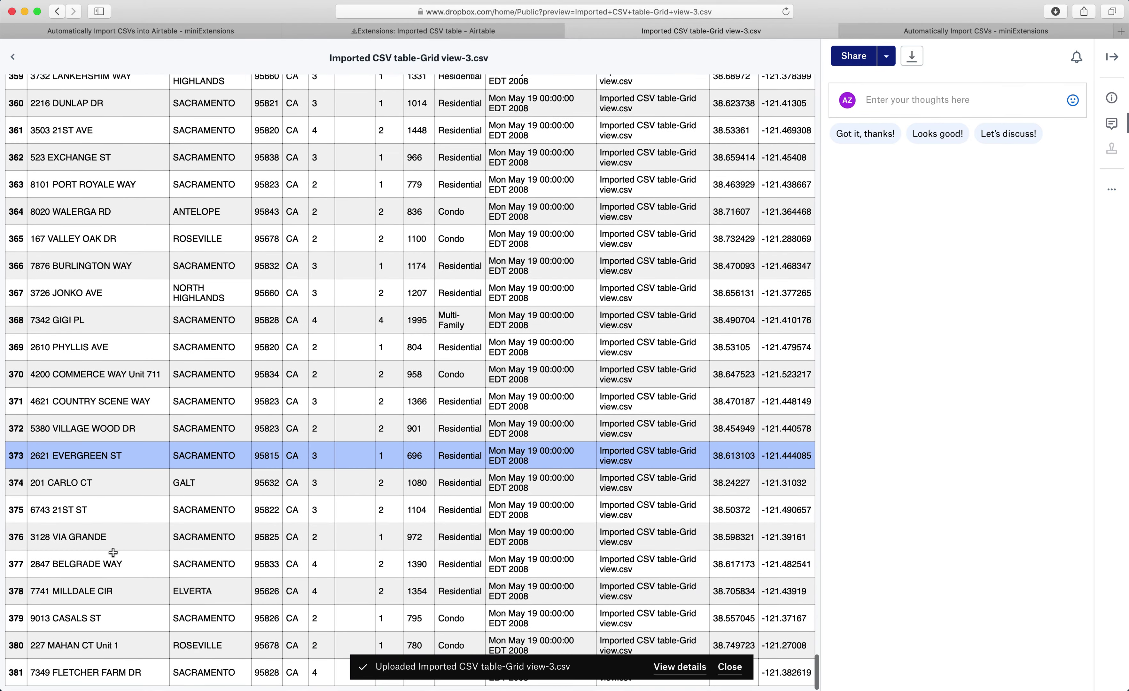
pyautogui.click(466, 32)
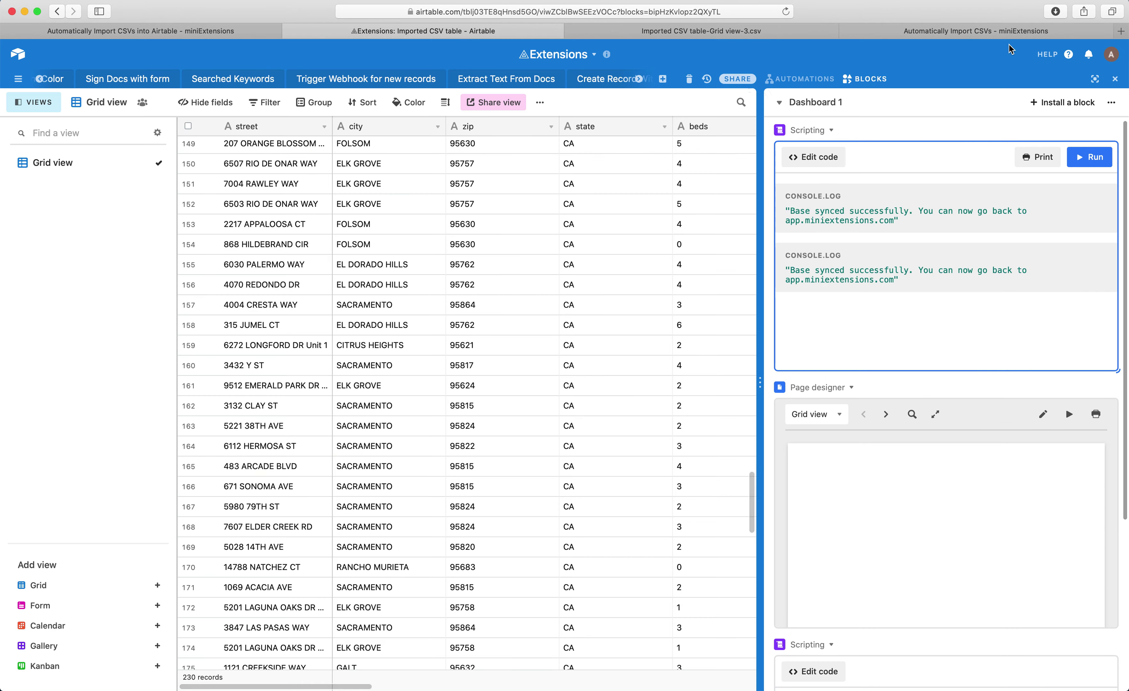
pyautogui.click(950, 34)
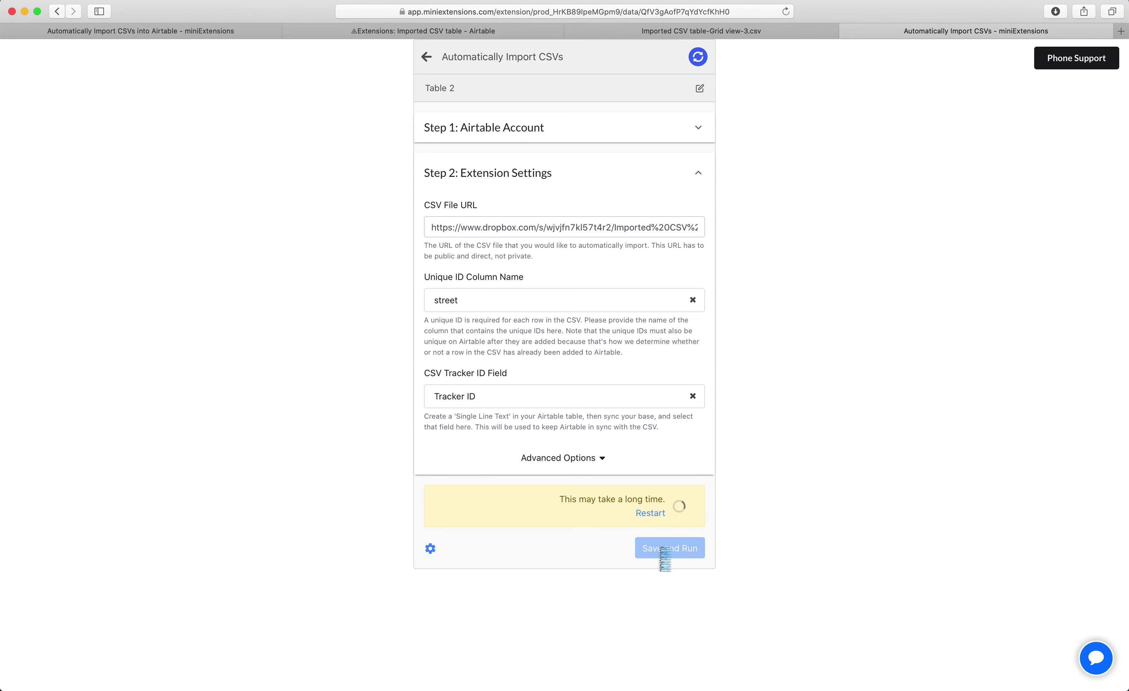
pyautogui.click(431, 548)
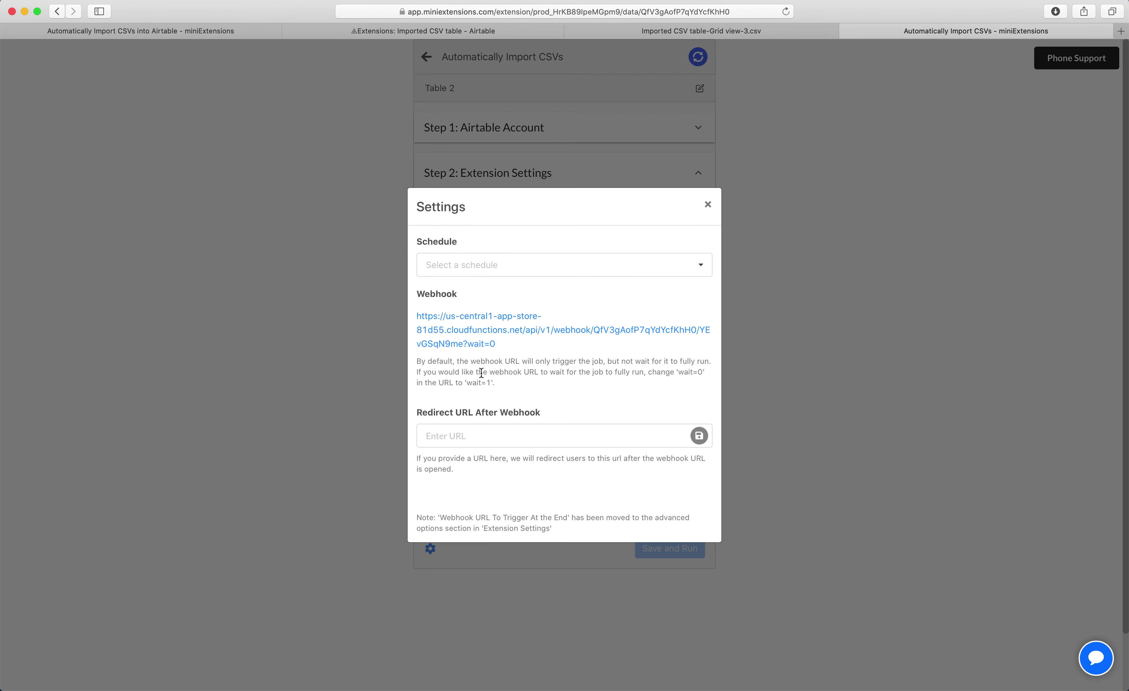
pyautogui.click(448, 267)
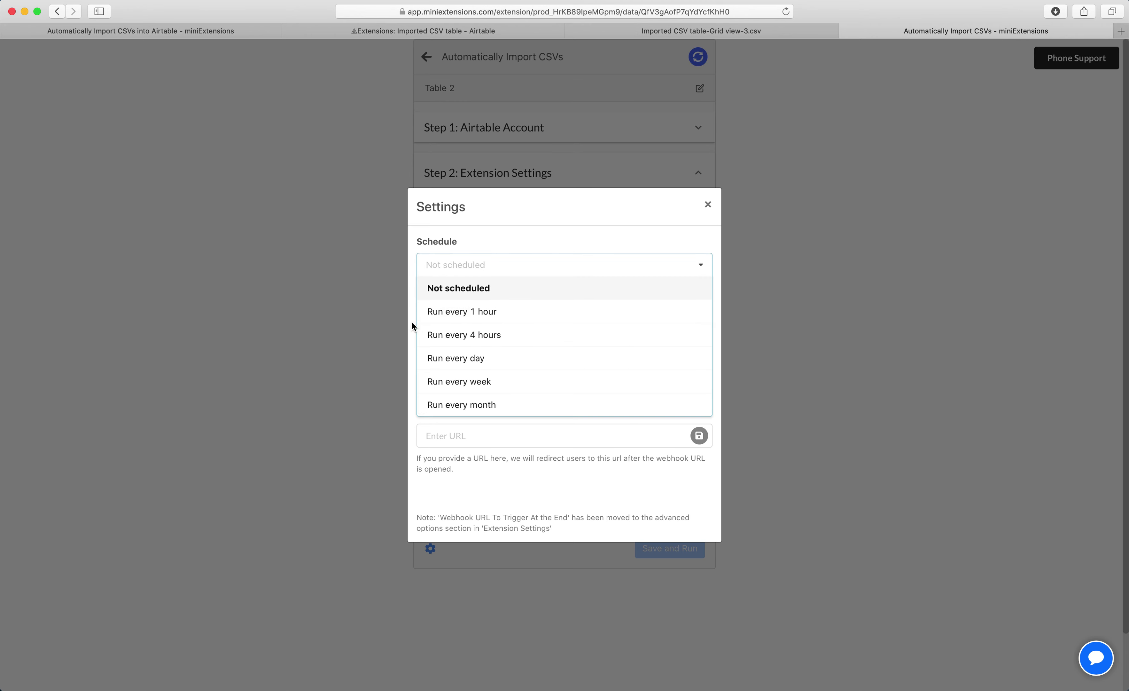
pyautogui.click(501, 234)
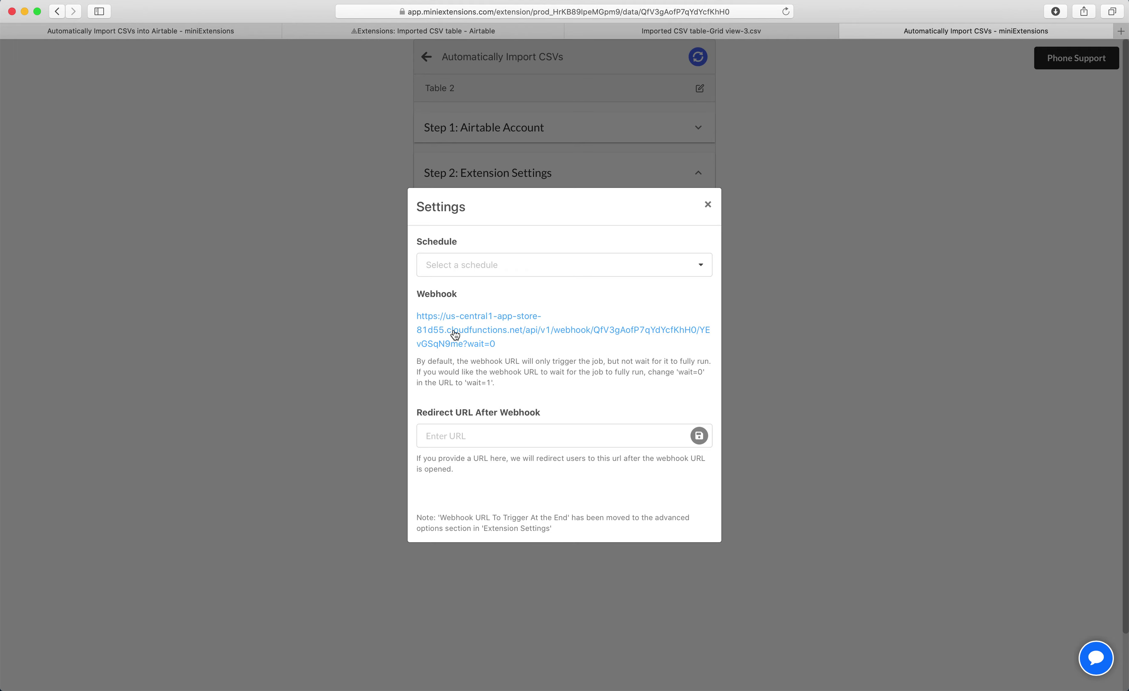
pyautogui.click(778, 184)
# Confirm Airtable's last record is 380, then view the Dropbox CSV preview from the top.
pyautogui.click(470, 34)
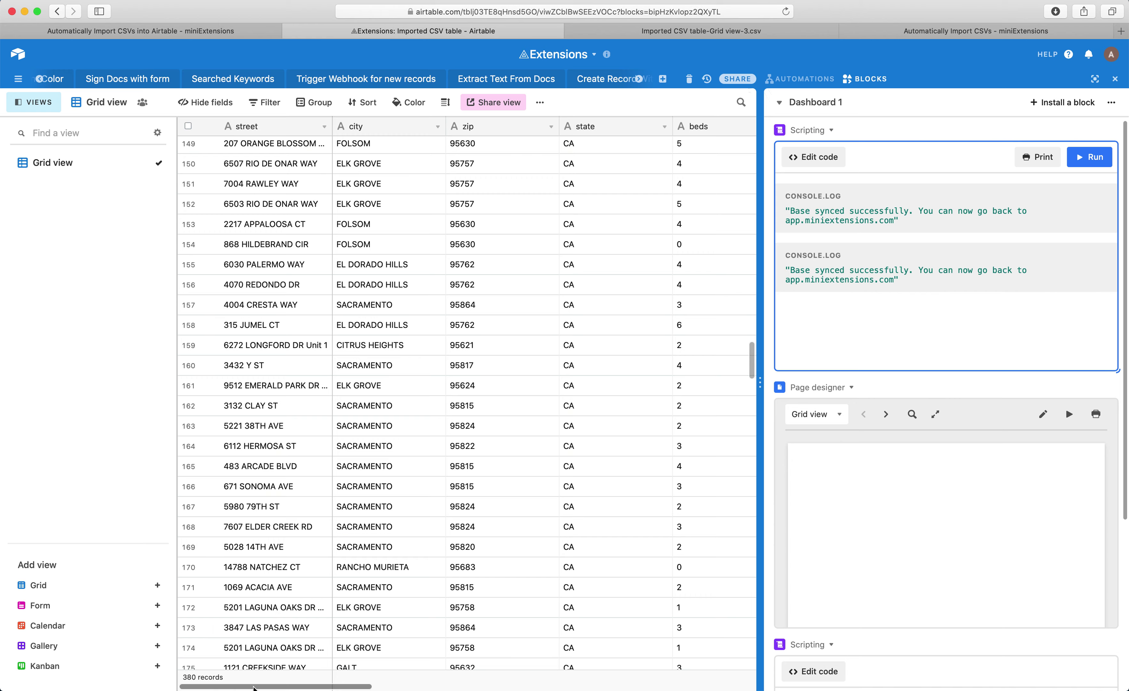
pyautogui.scroll(-20, 317, 476)
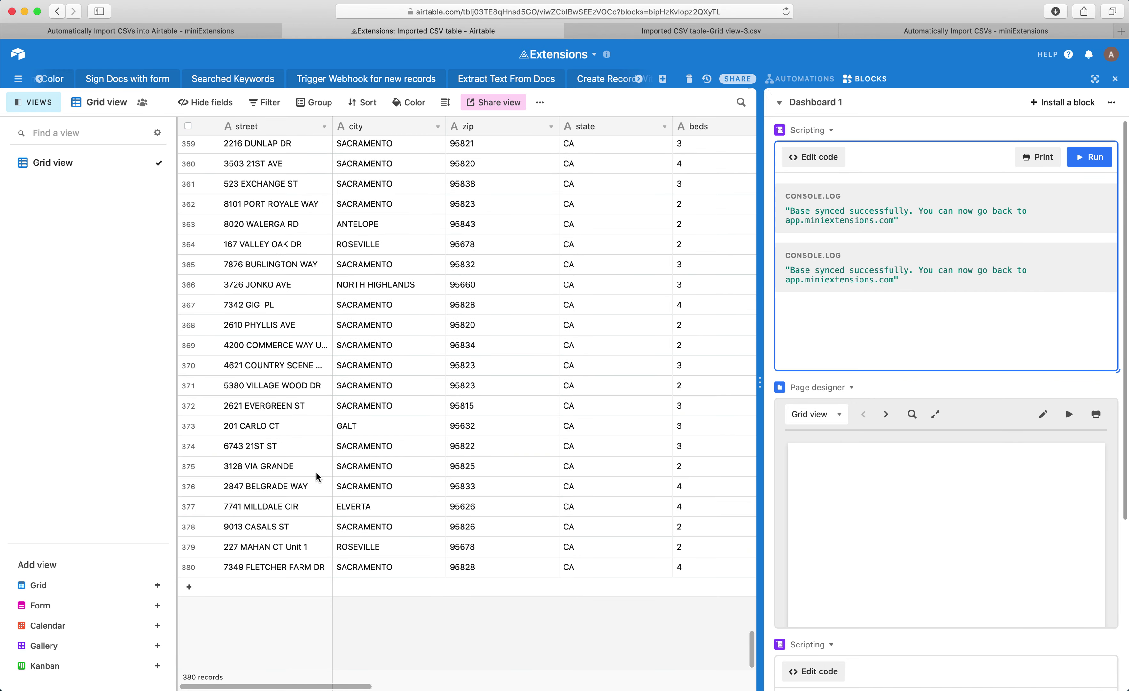
pyautogui.click(733, 31)
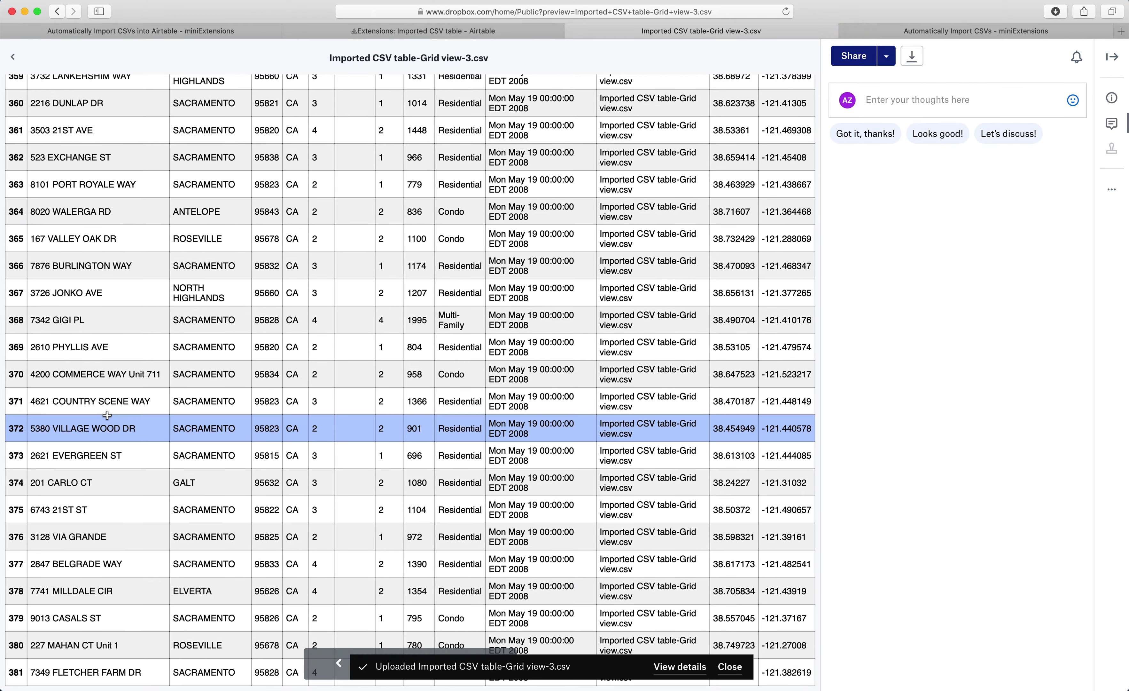
pyautogui.scroll(20, 108, 446)
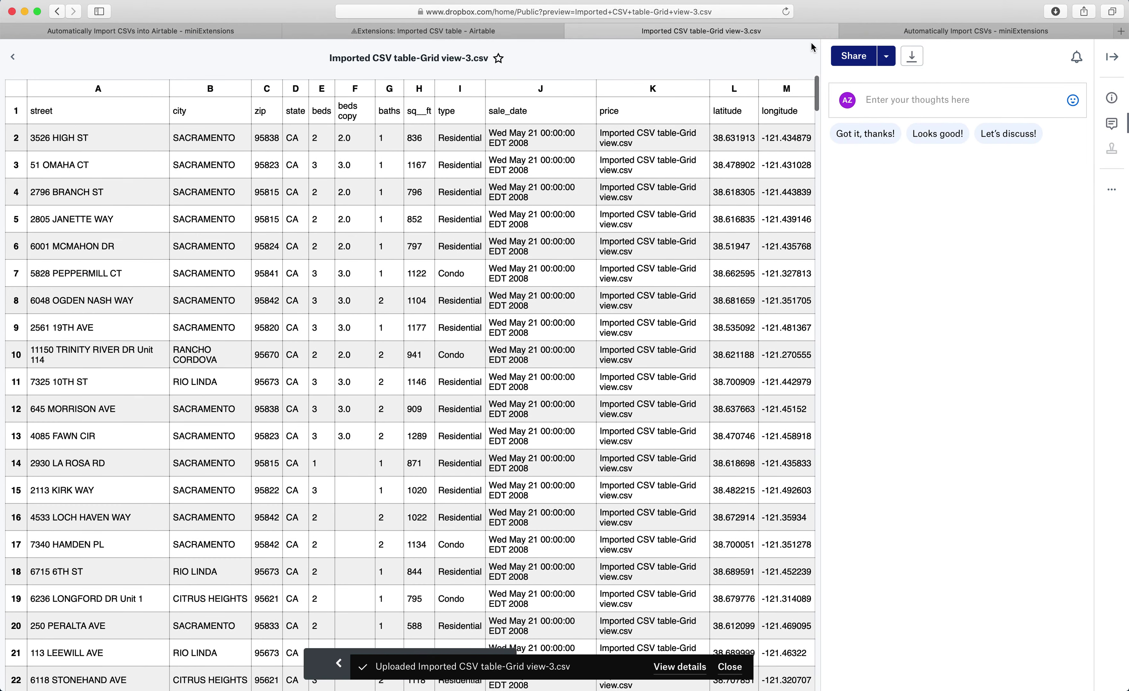